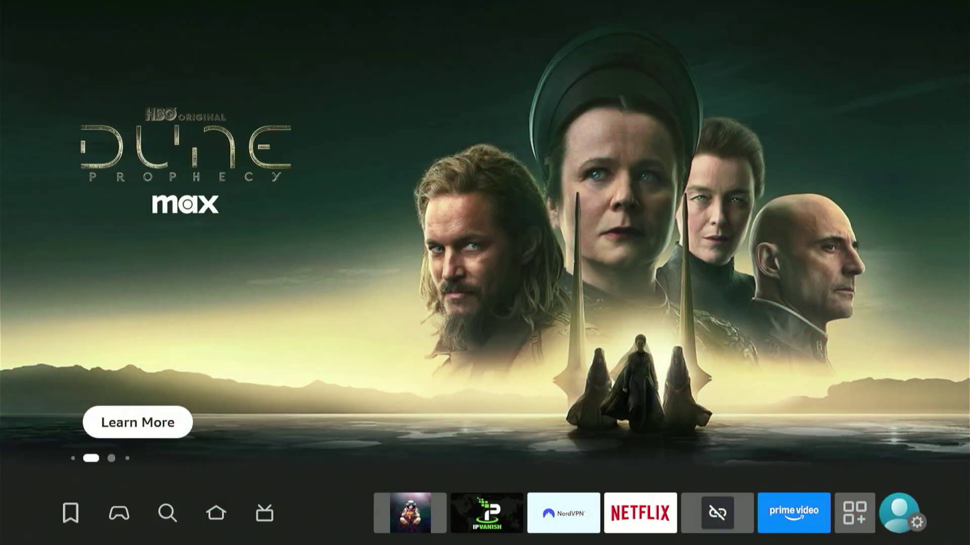
Step: Move to the Fire TV search field and start entering a search
key(Down)
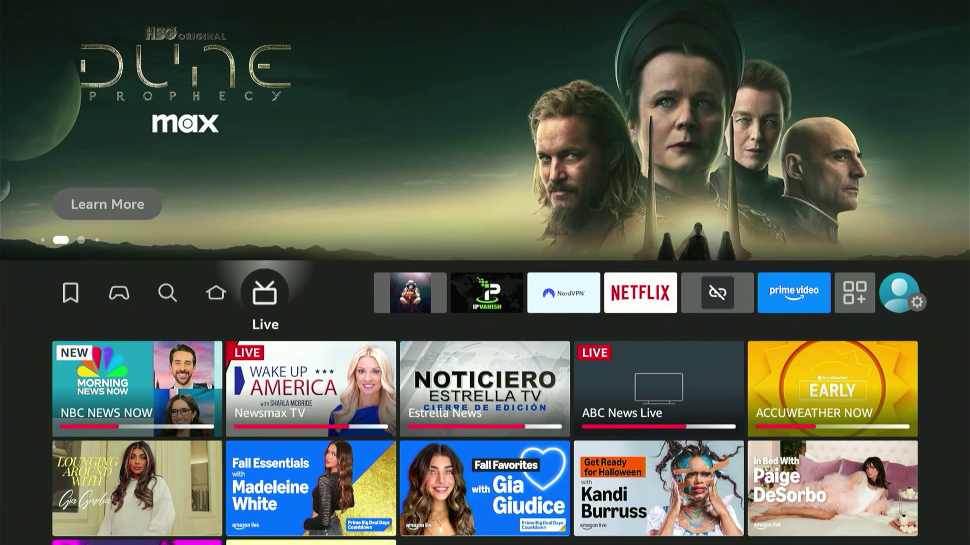
key(Left)
key(Left)
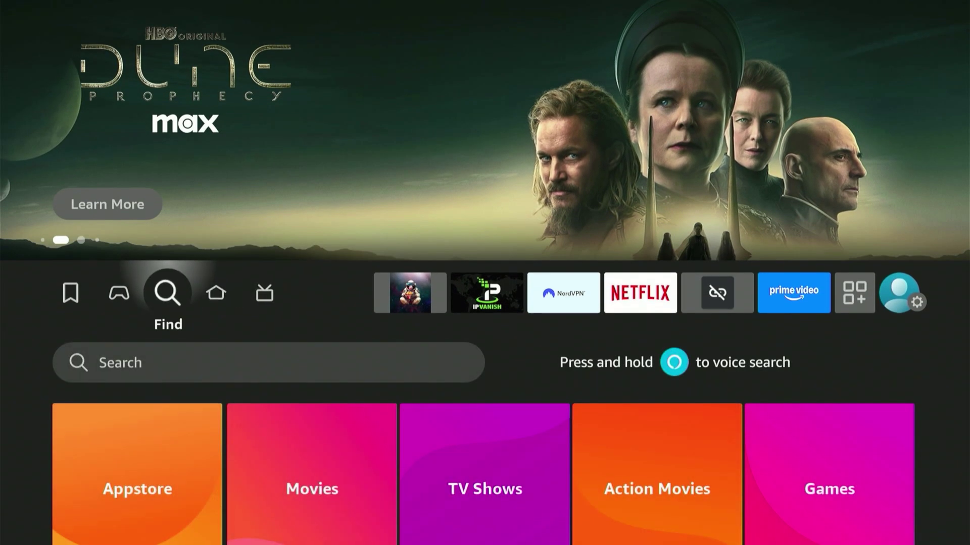
key(Down)
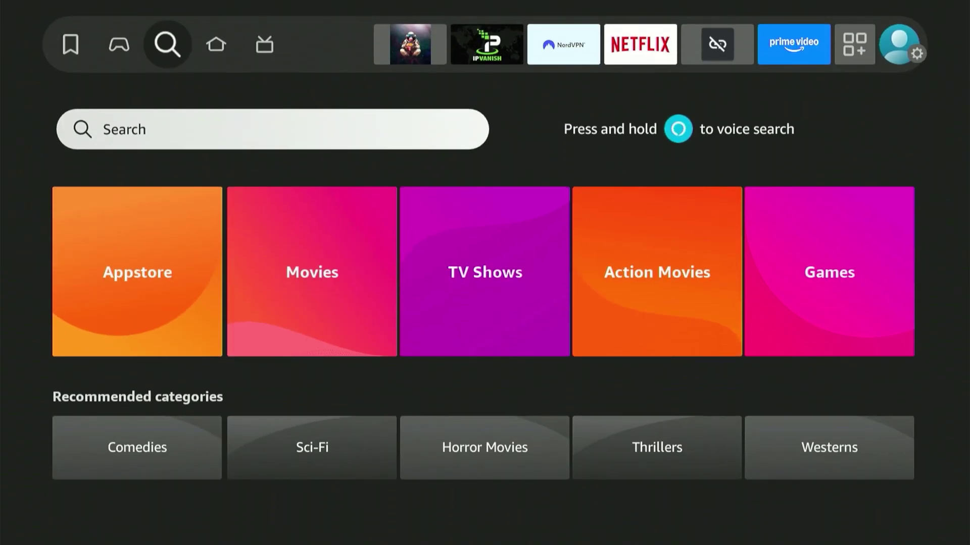
key(Return)
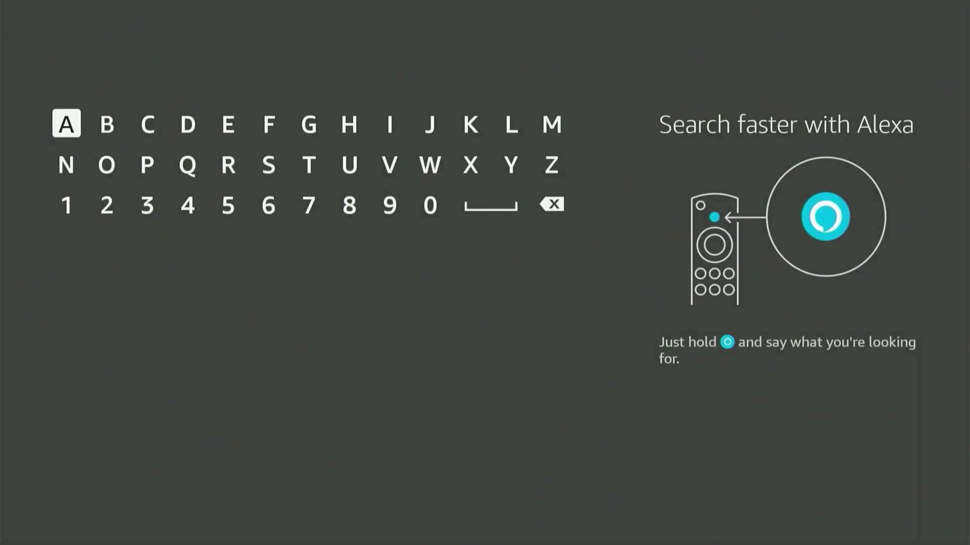
Step: Enter 'Do' on the on-screen keyboard and move down to the Downloader suggestion
key(Right)
key(Right)
key(Right)
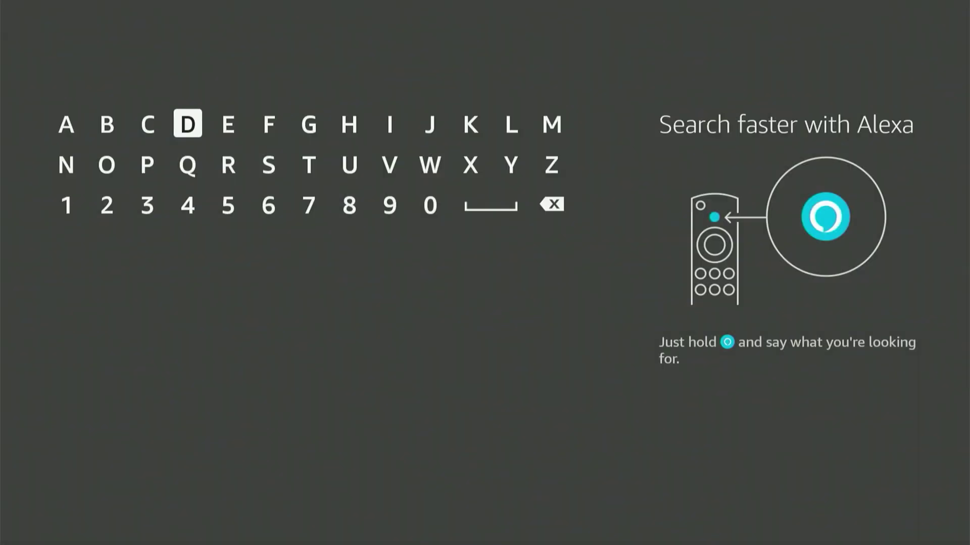
key(Return)
key(Down)
key(Left)
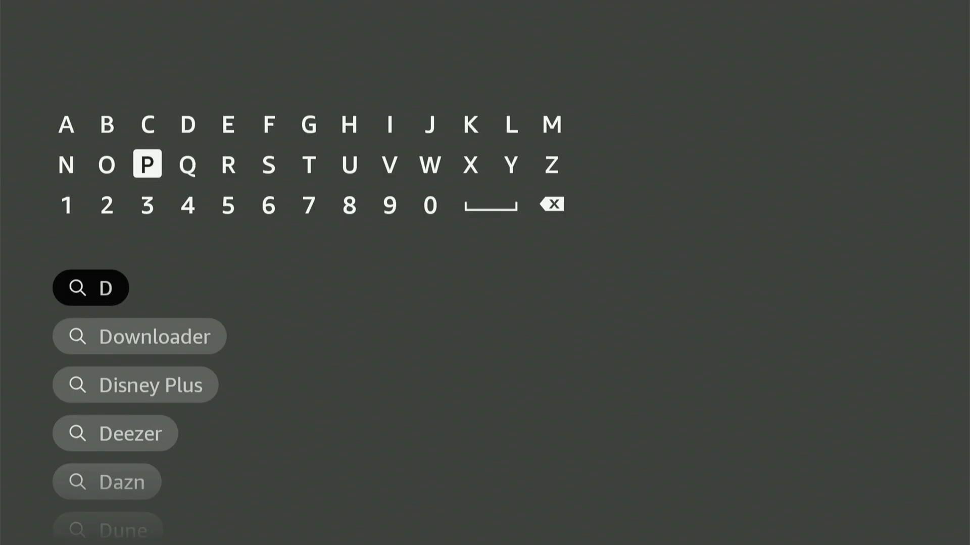
key(Left)
key(Return)
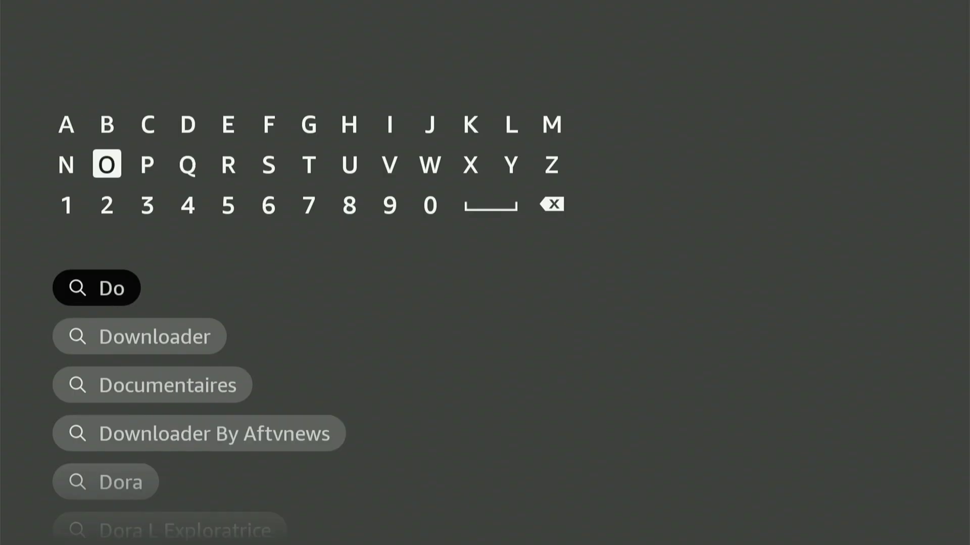
key(Down)
key(Down)
key(Down)
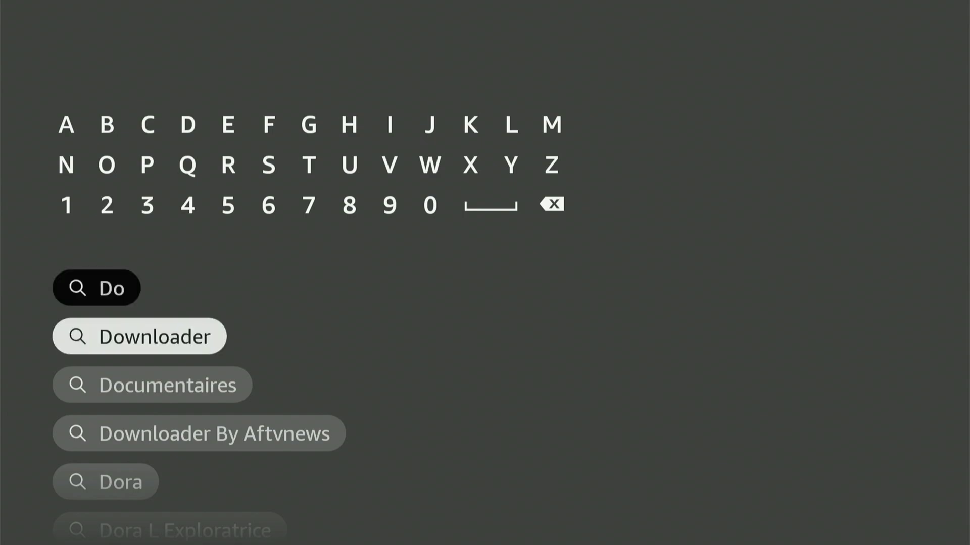
Step: Open the Downloader app page, download and install it, then go back home
key(Return)
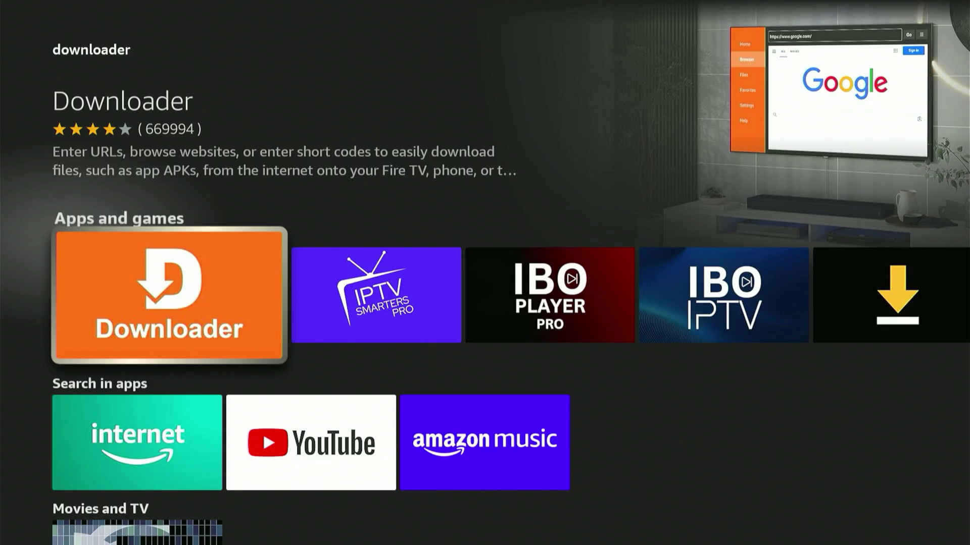
key(Return)
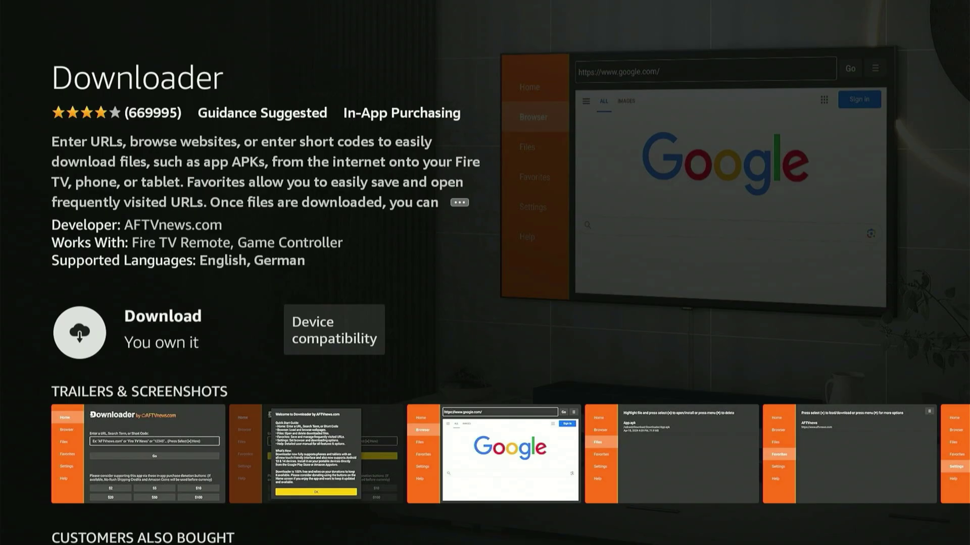
key(Return)
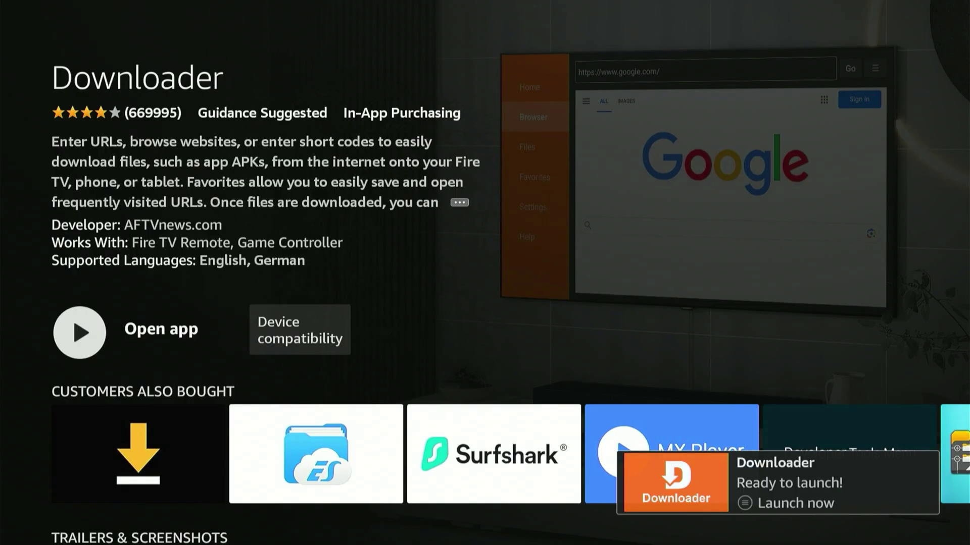
key(Return)
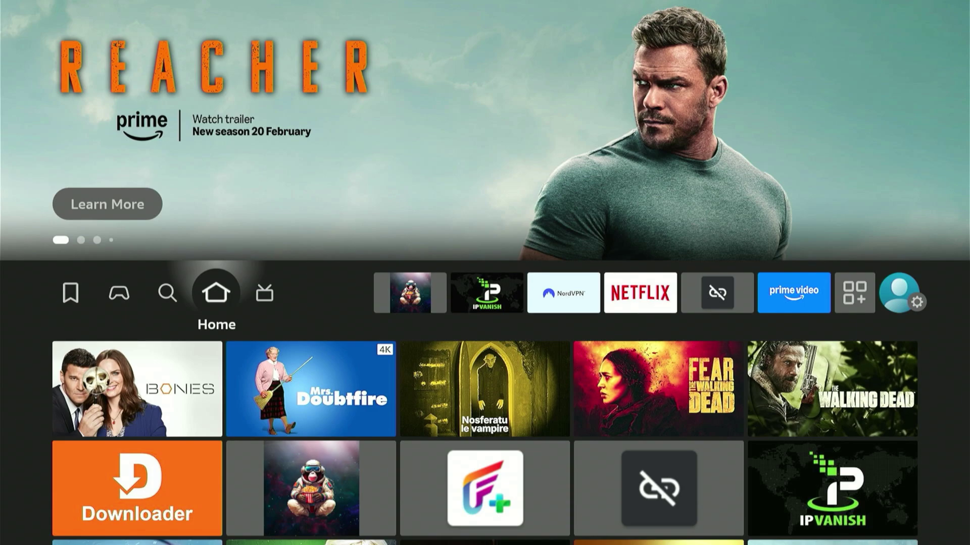
Step: Open Settings > My Fire TV, check the Developer options entry, and return to About
key(Right)
key(Right)
key(Right)
key(Right)
key(Right)
key(Right)
key(Right)
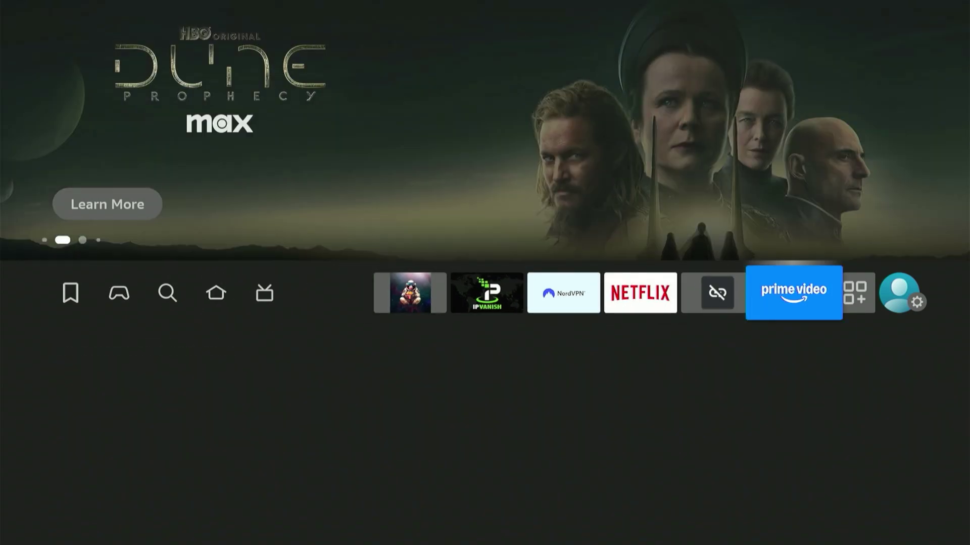
key(Right)
key(Right)
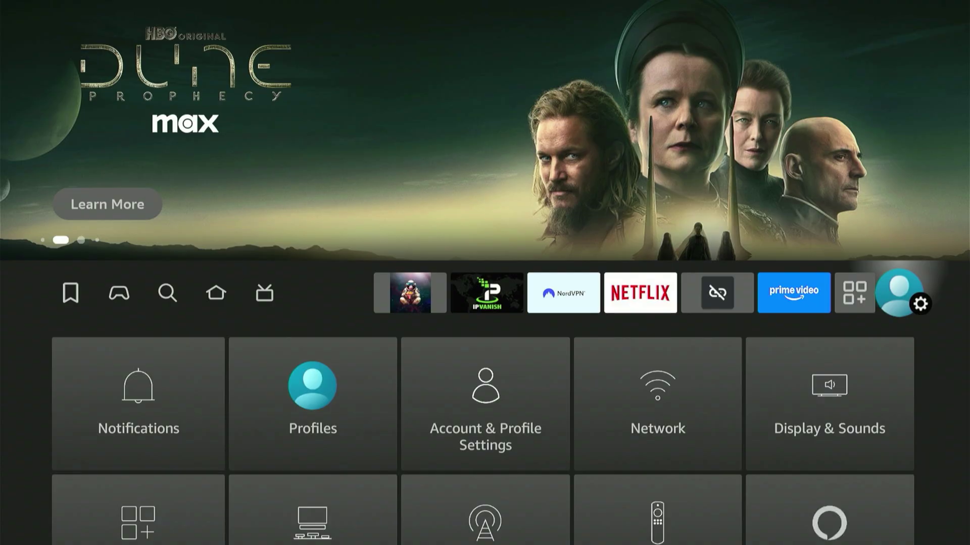
key(Down)
key(Down)
key(Down)
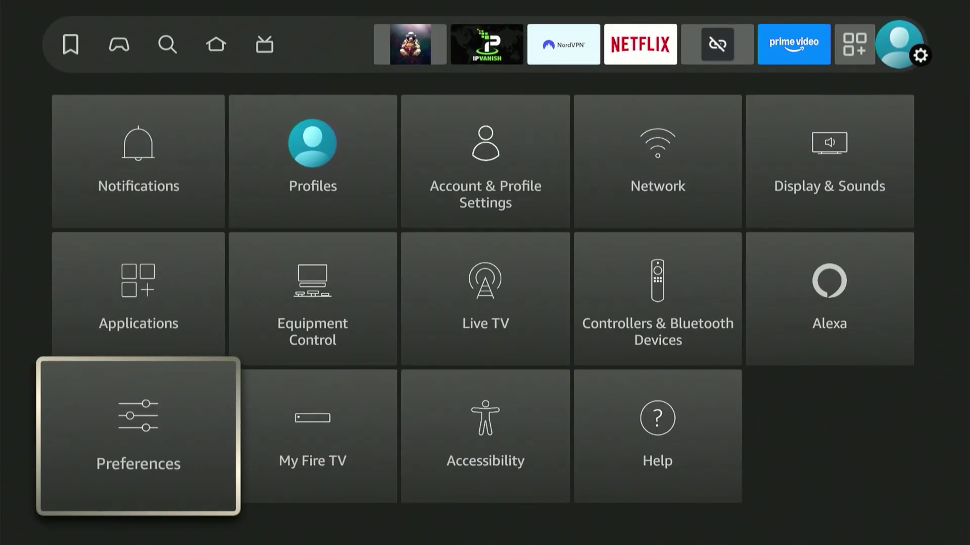
key(Right)
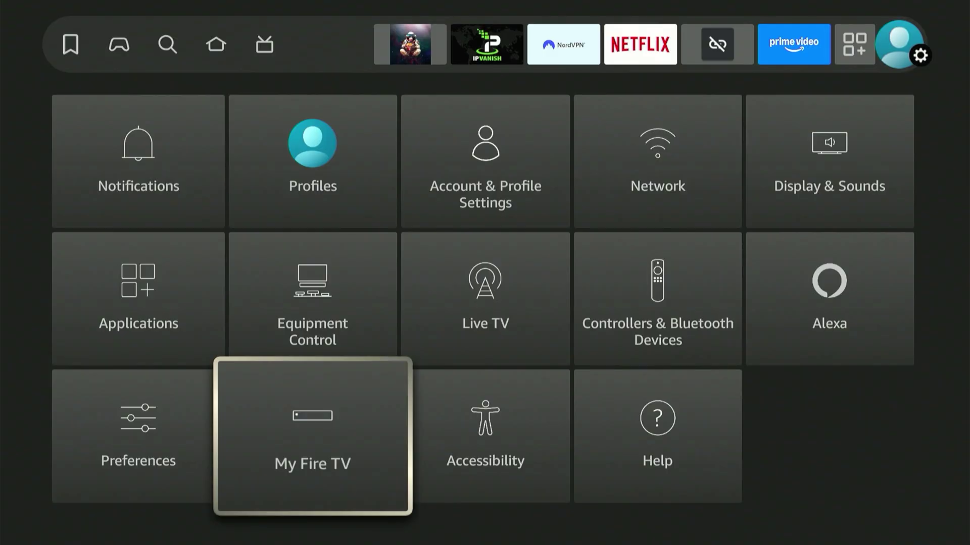
key(Return)
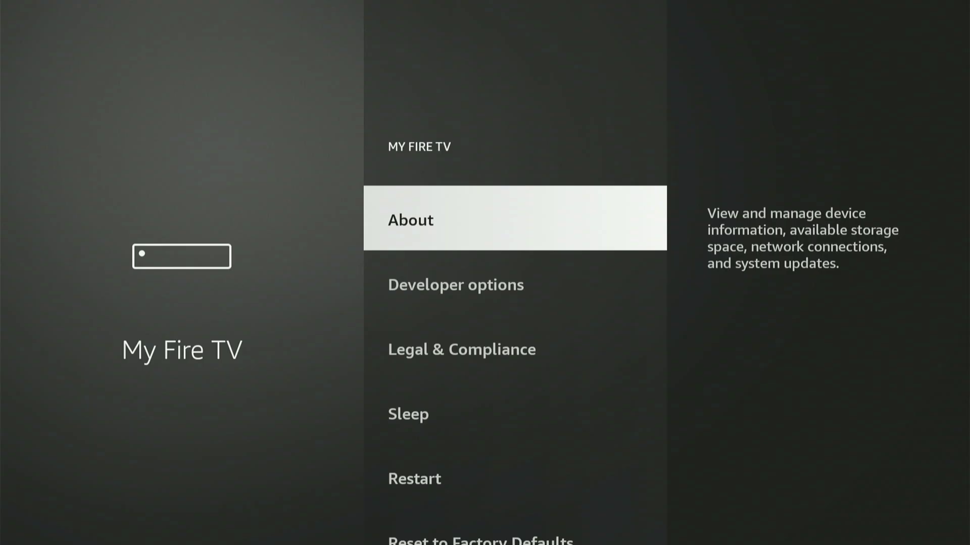
key(Down)
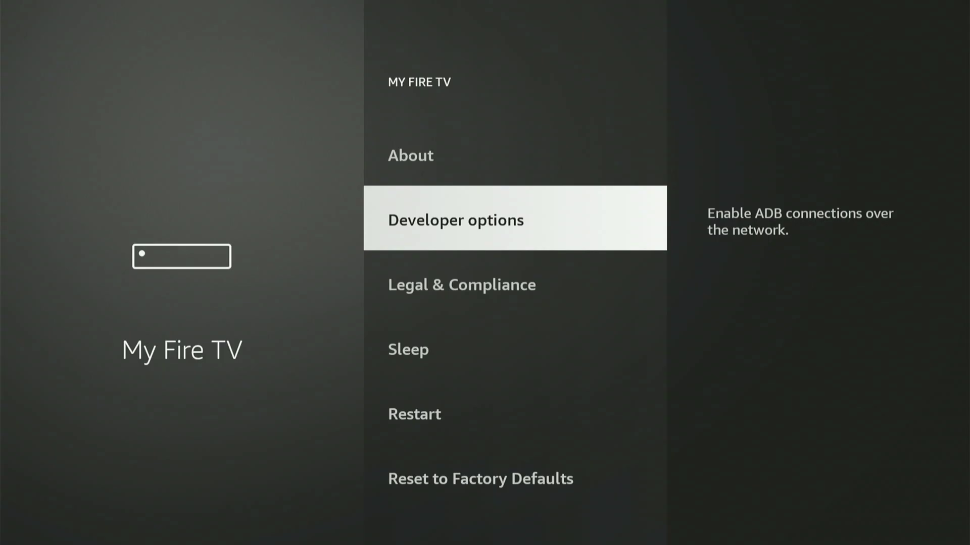
key(Up)
key(Return)
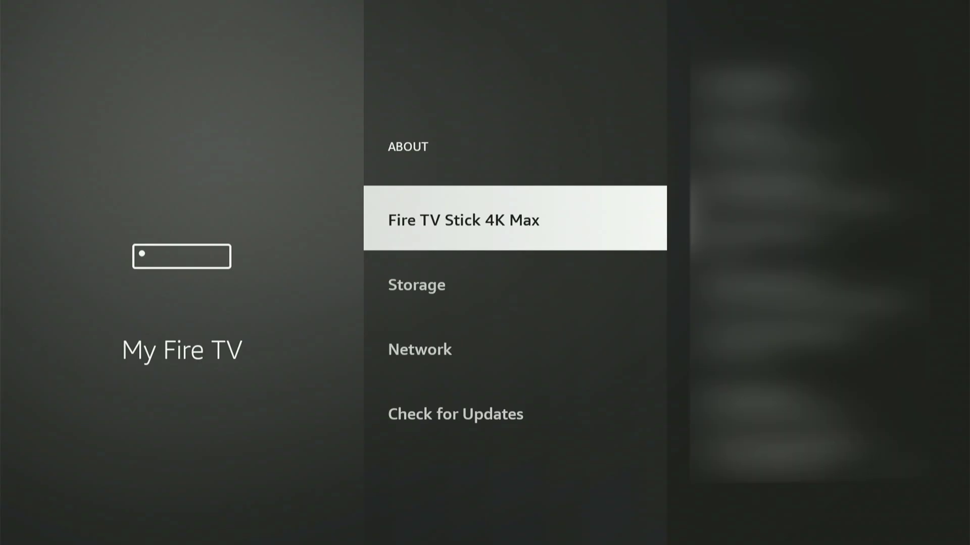
key(Return)
key(Return)
key(Return)
key(Return)
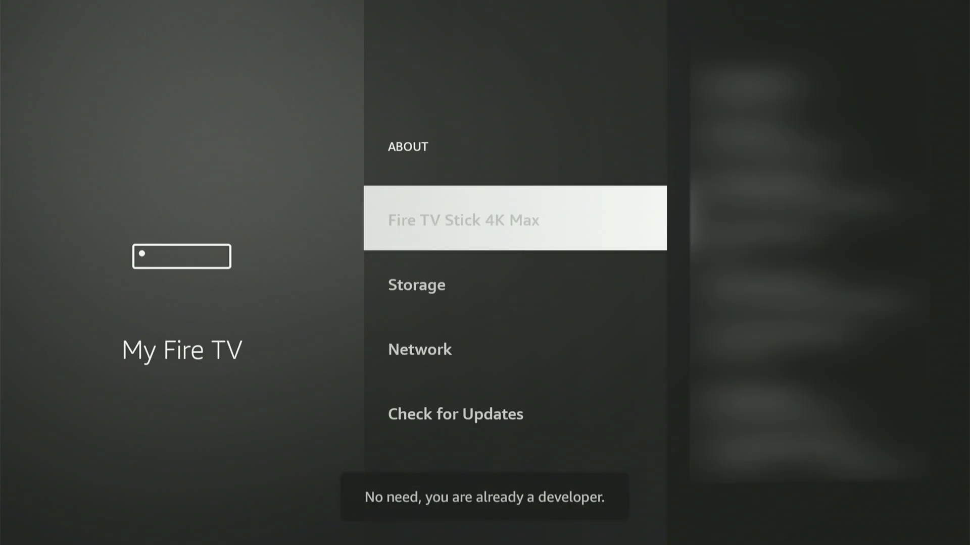
key(Return)
key(Return)
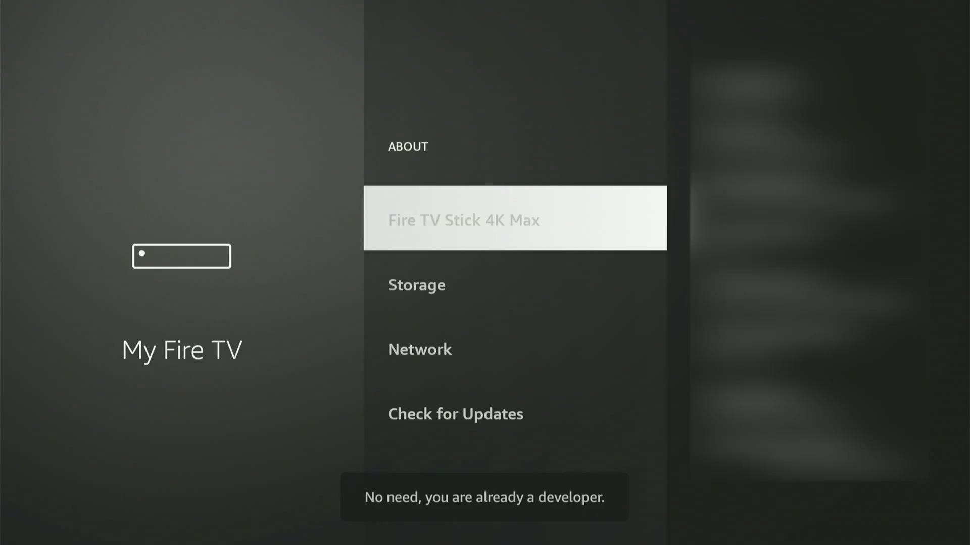
key(Return)
key(Return)
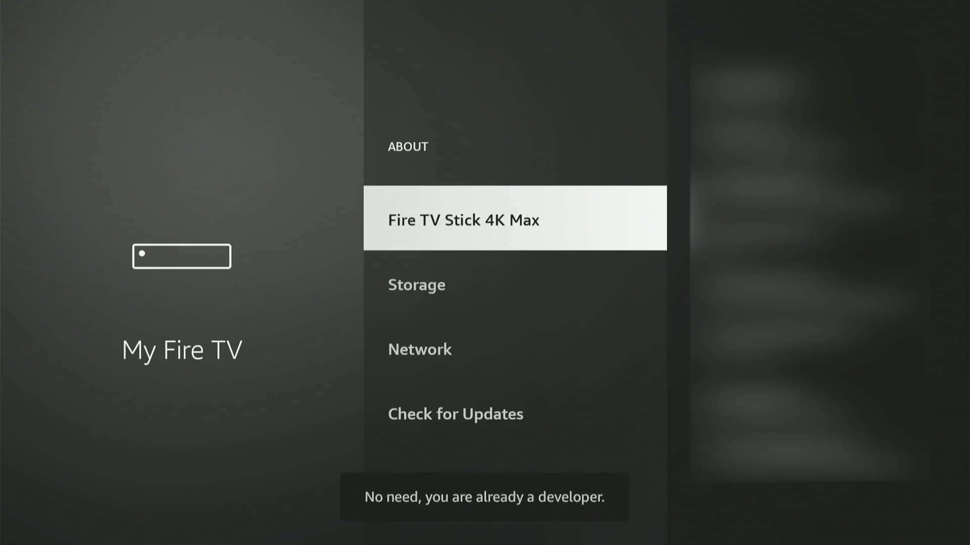
key(Escape)
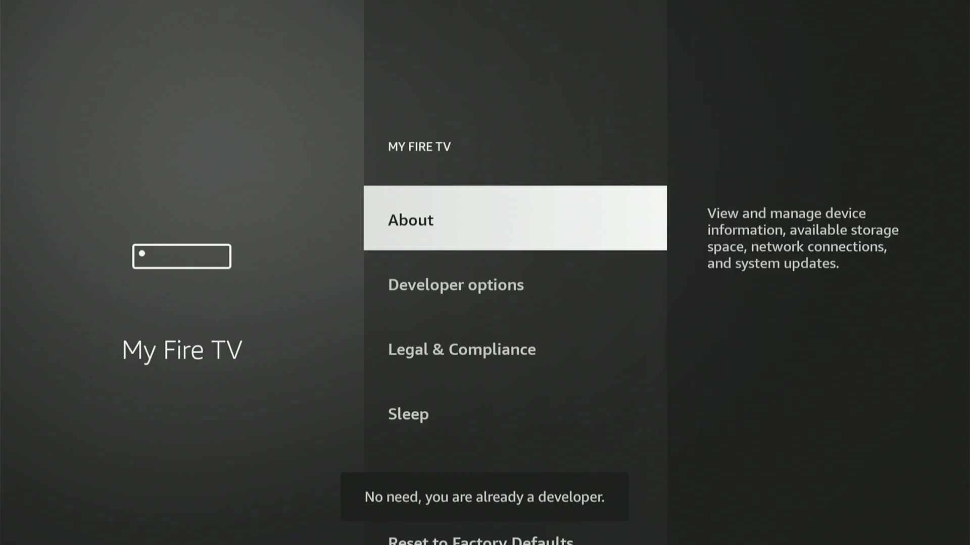
key(Down)
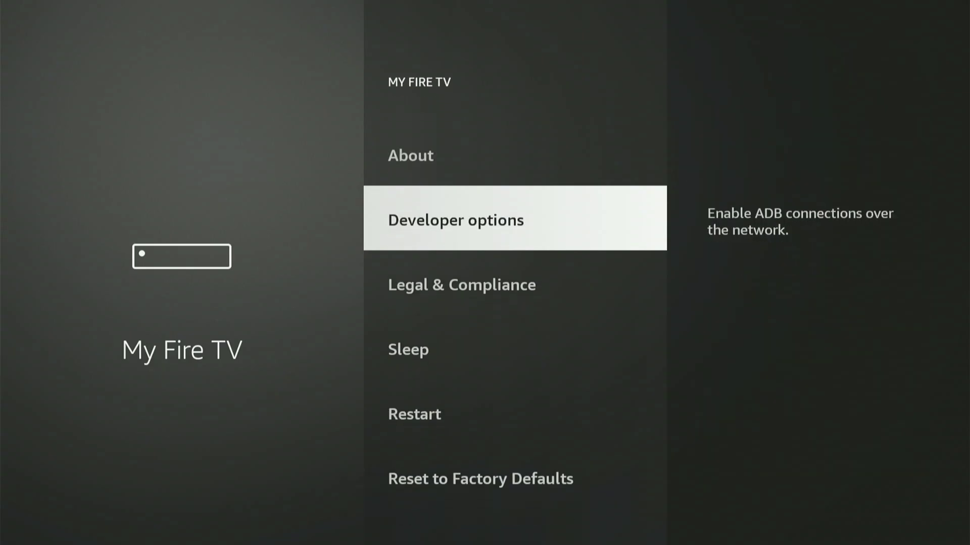
key(Return)
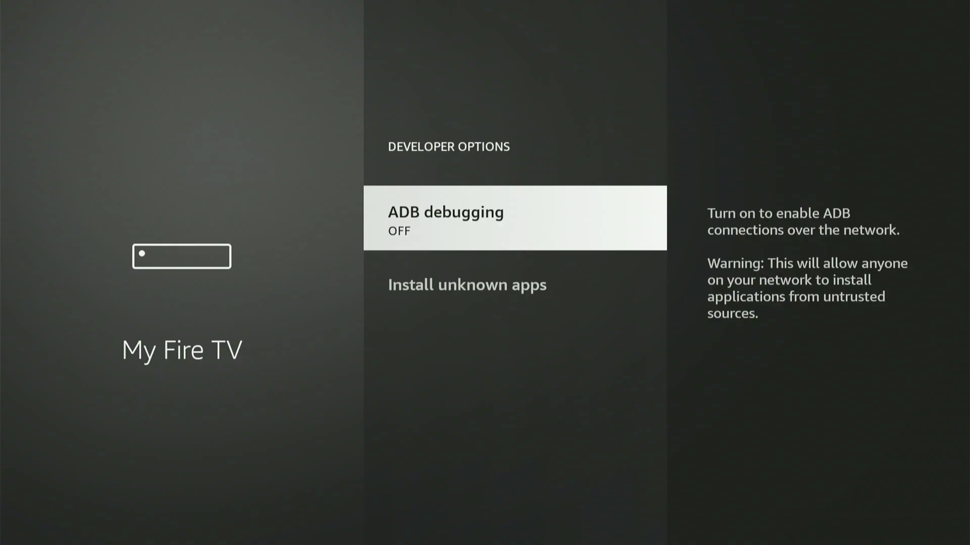
Step: Turn on ADB debugging and set Downloader to ON under Install Unknown Apps
key(Return)
key(Down)
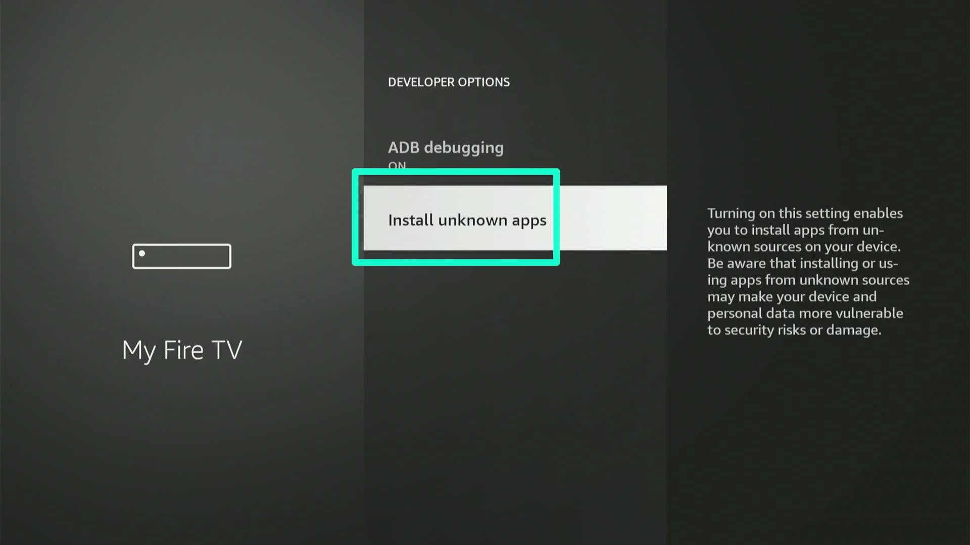
key(Return)
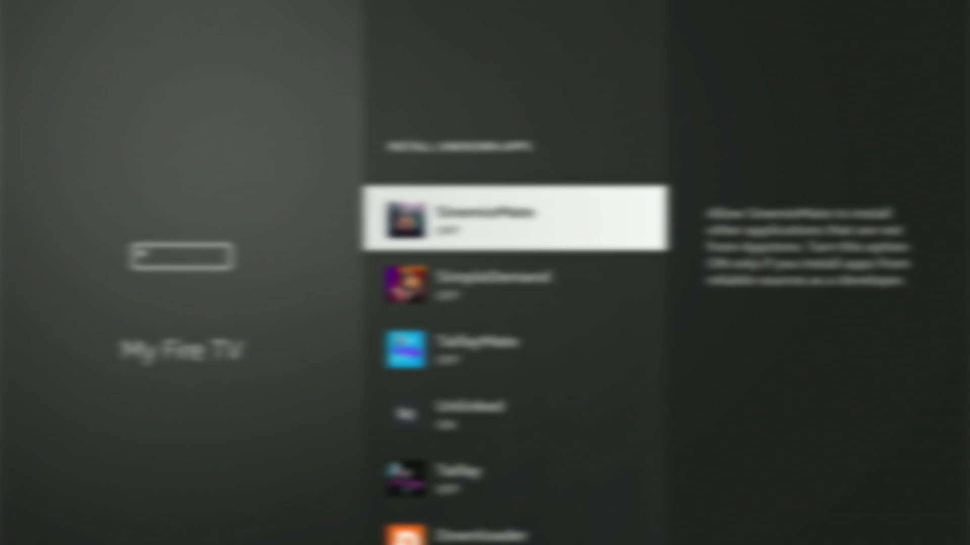
key(Down)
key(Down)
key(Down)
key(Down)
key(Down)
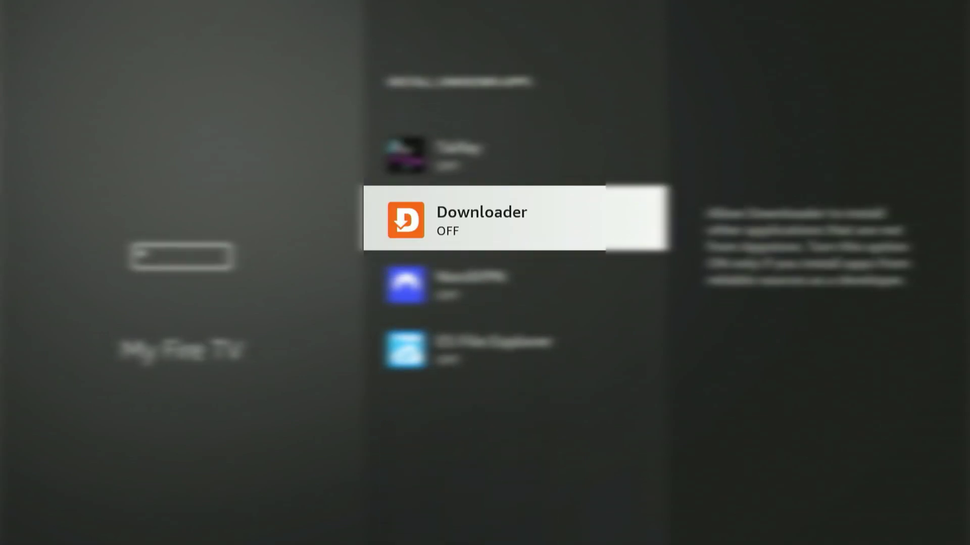
key(Return)
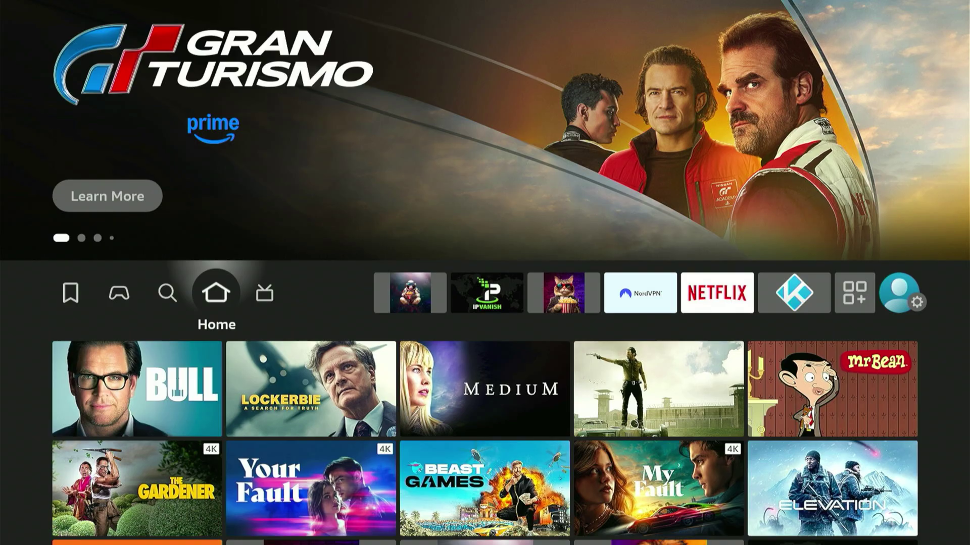
Step: Open the Your Apps & Channels grid and highlight the Downloader tile
key(Right)
key(Right)
key(Right)
key(Right)
key(Right)
key(Right)
key(Right)
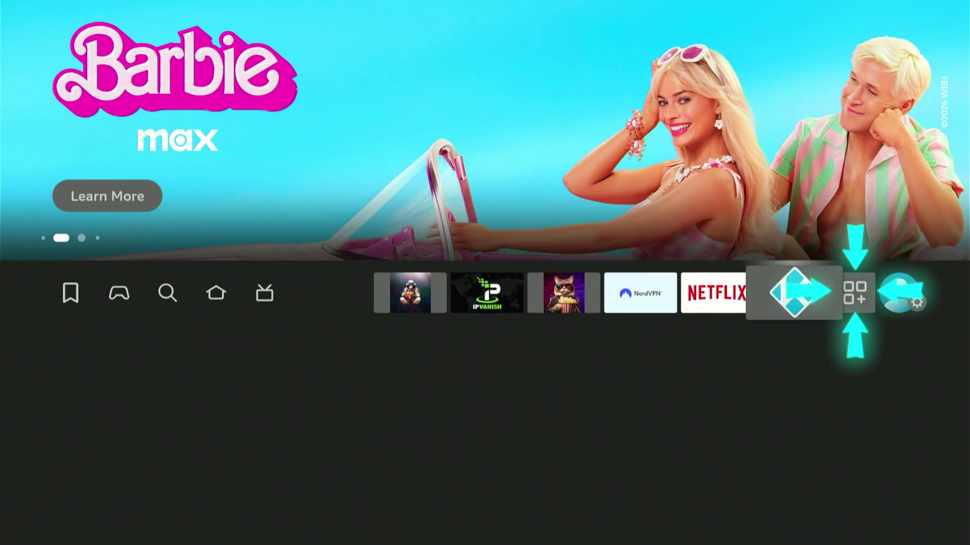
key(Right)
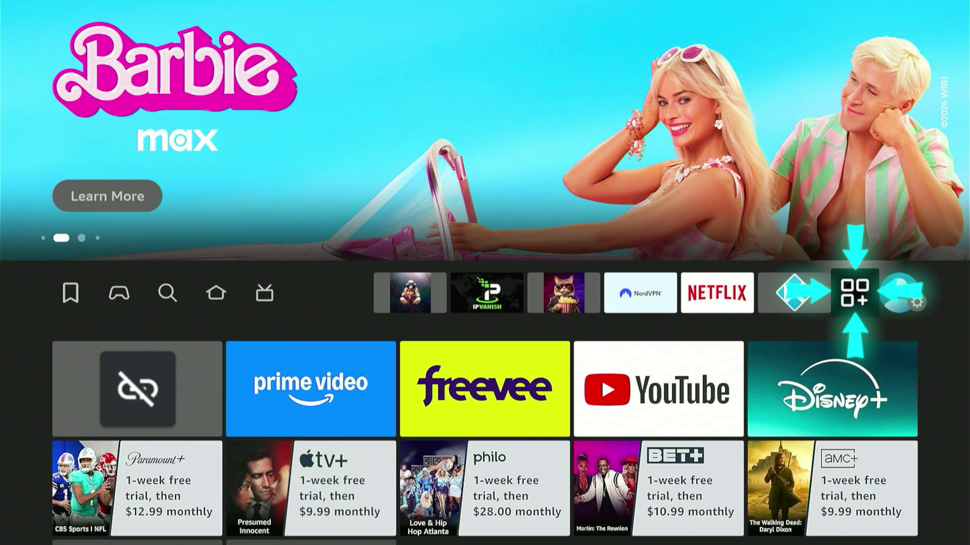
key(Return)
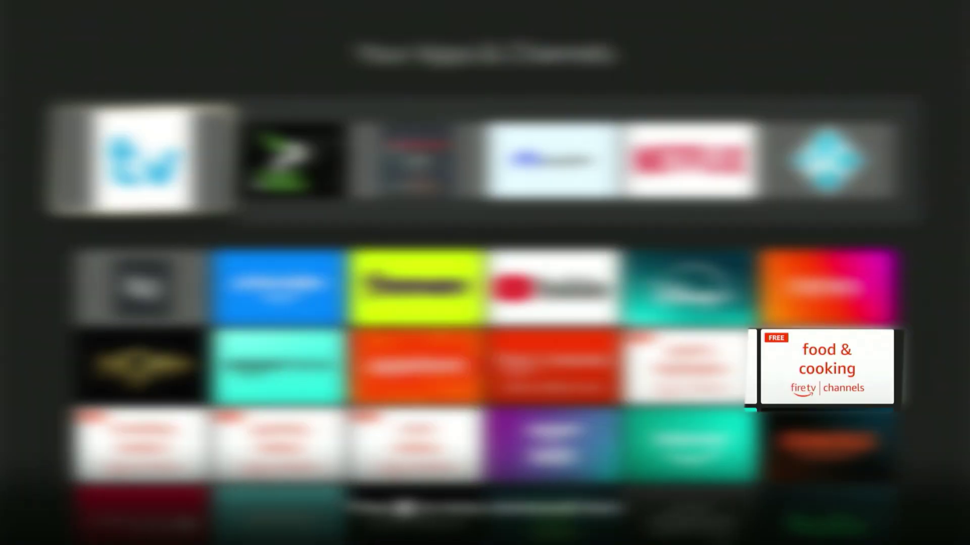
key(Down)
key(Down)
key(Down)
key(Down)
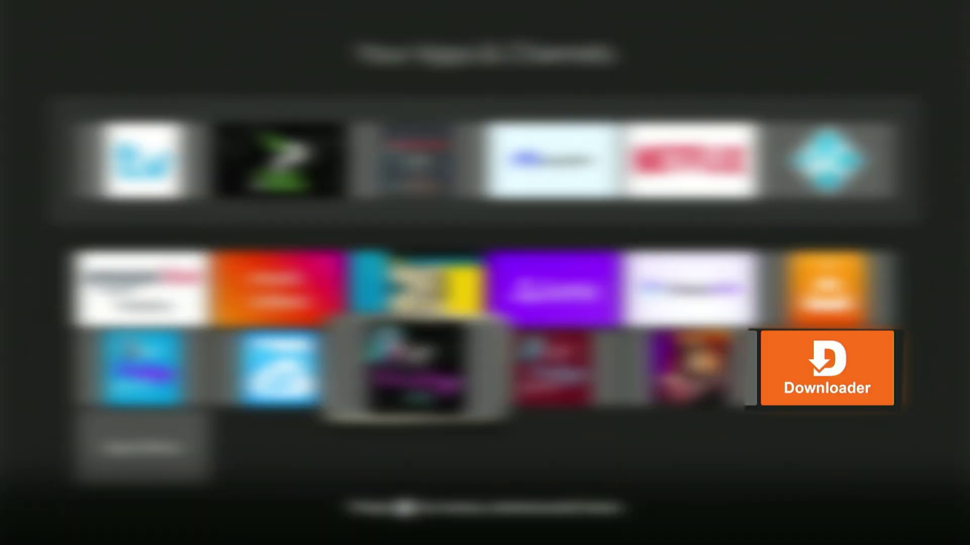
key(Right)
key(Right)
key(Right)
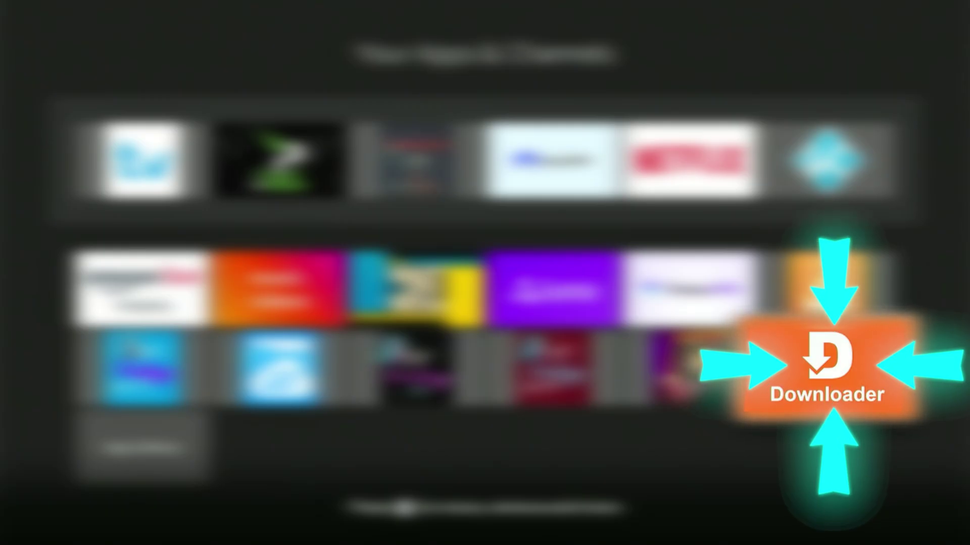
Step: Launch Downloader, allow its media and file access, and dismiss the Welcome guide
key(Return)
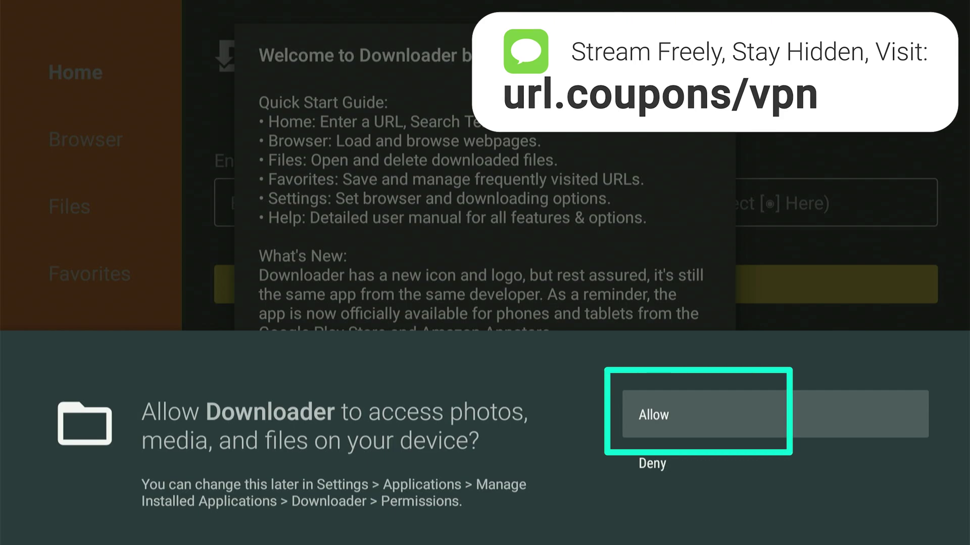
key(Return)
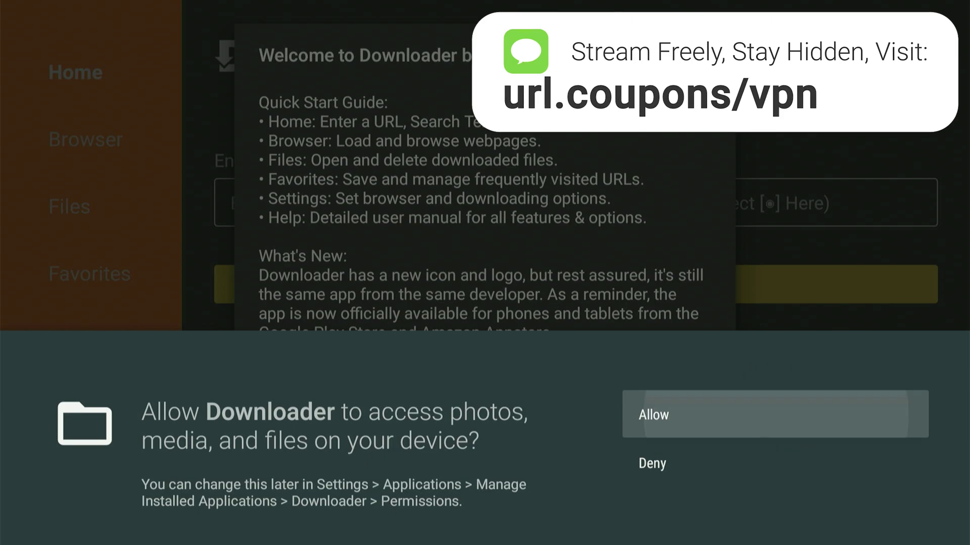
key(Return)
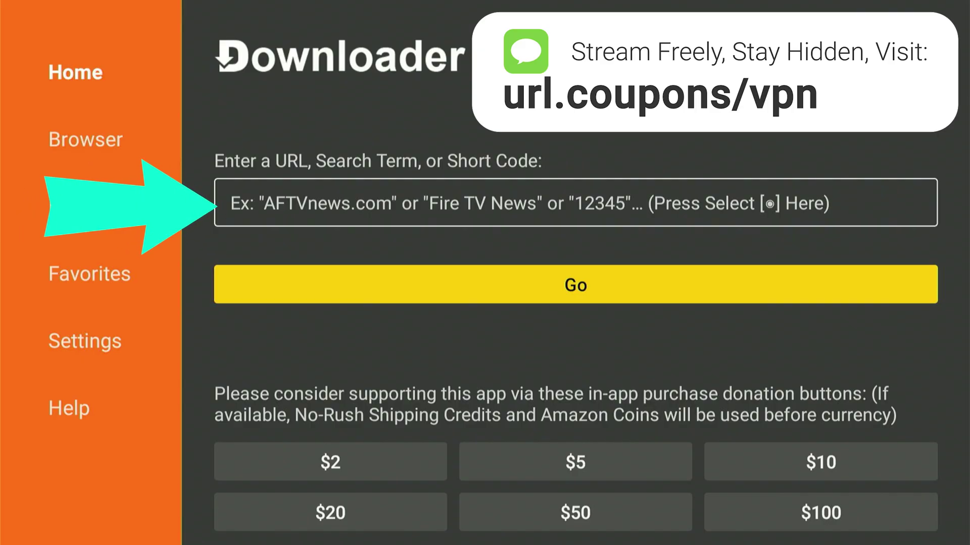
Step: Enter short code 8837673 into Downloader's URL field
key(Up)
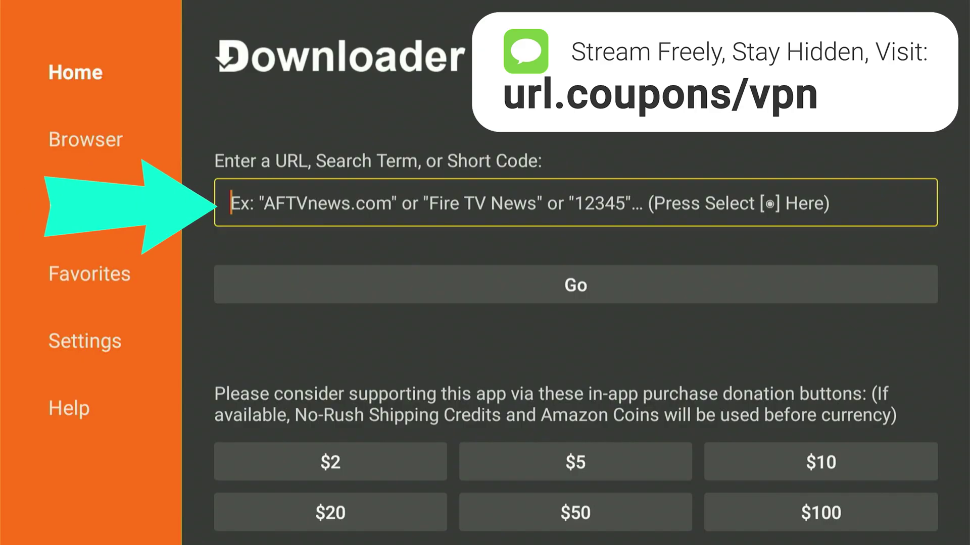
key(Return)
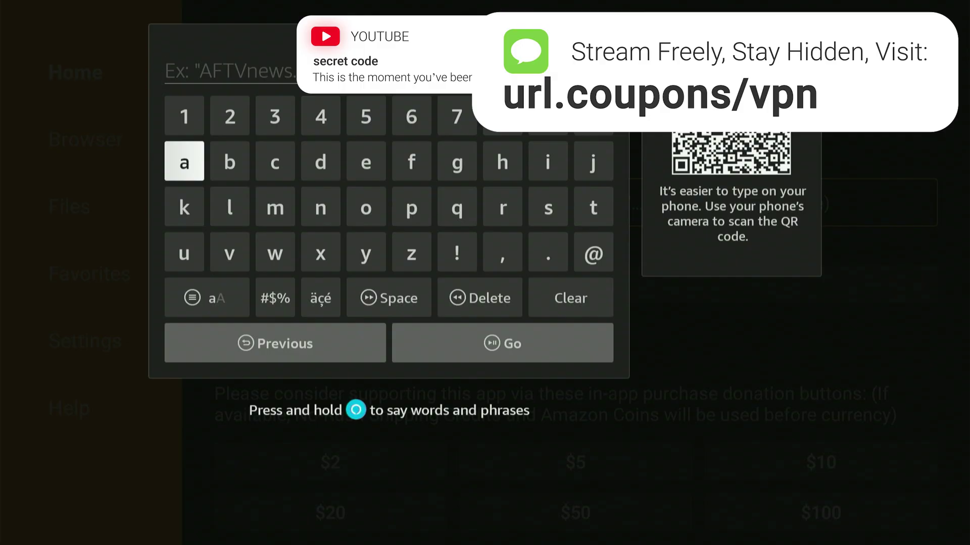
key(Up)
key(Right)
key(Right)
key(Right)
key(Right)
key(Right)
key(Right)
key(Right)
text(88)
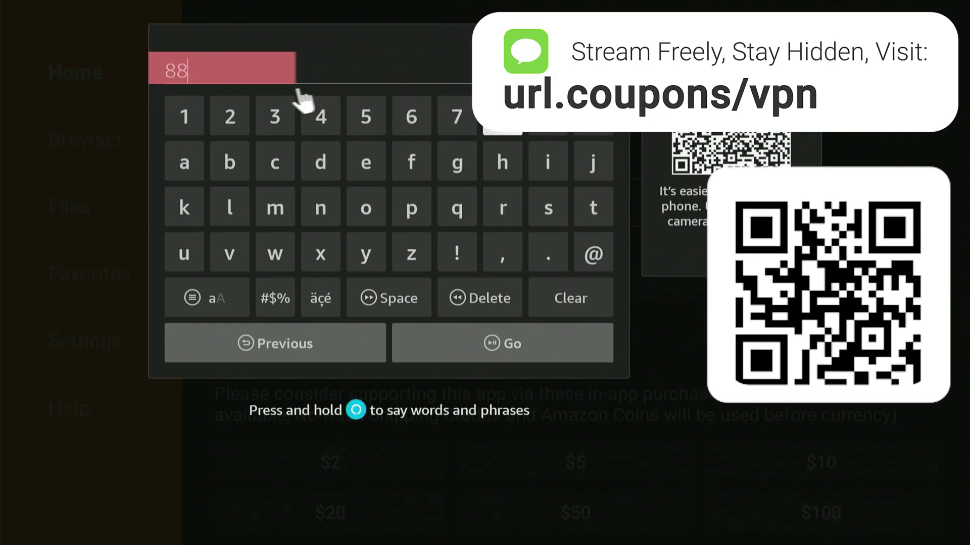
key(Left)
key(Left)
key(Left)
key(Left)
key(Left)
text(3)
key(Right)
key(Right)
key(Right)
key(Right)
text(7)
key(Left)
text(6)
key(Right)
text(7)
key(Left)
key(Left)
key(Left)
key(Left)
text(3)
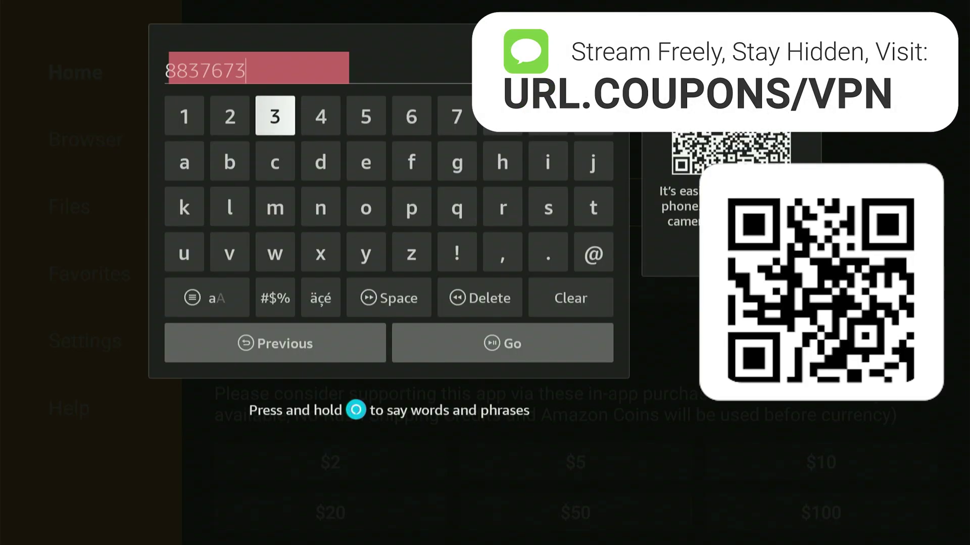
Step: Submit short code 8837673 with Go
key(Down)
key(Down)
key(Down)
key(Down)
key(Down)
key(Right)
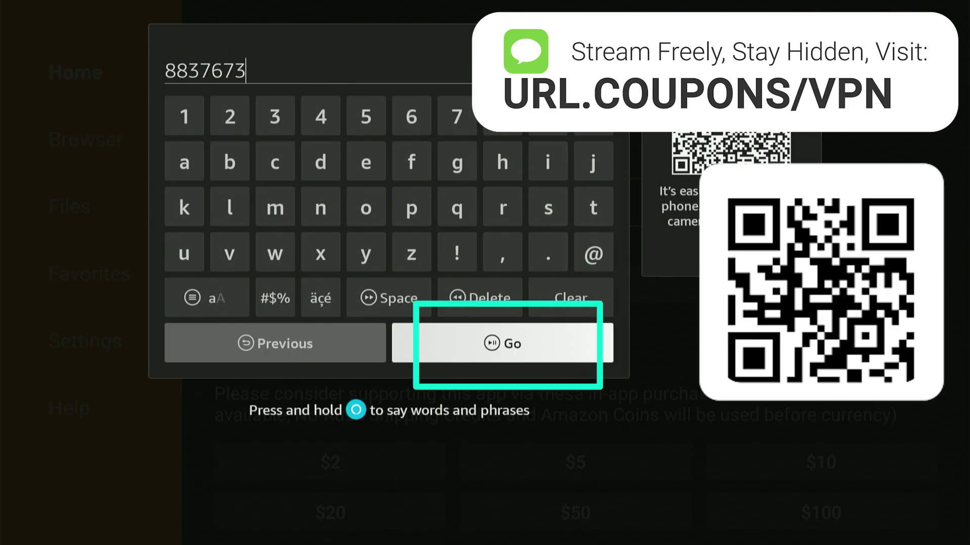
key(Return)
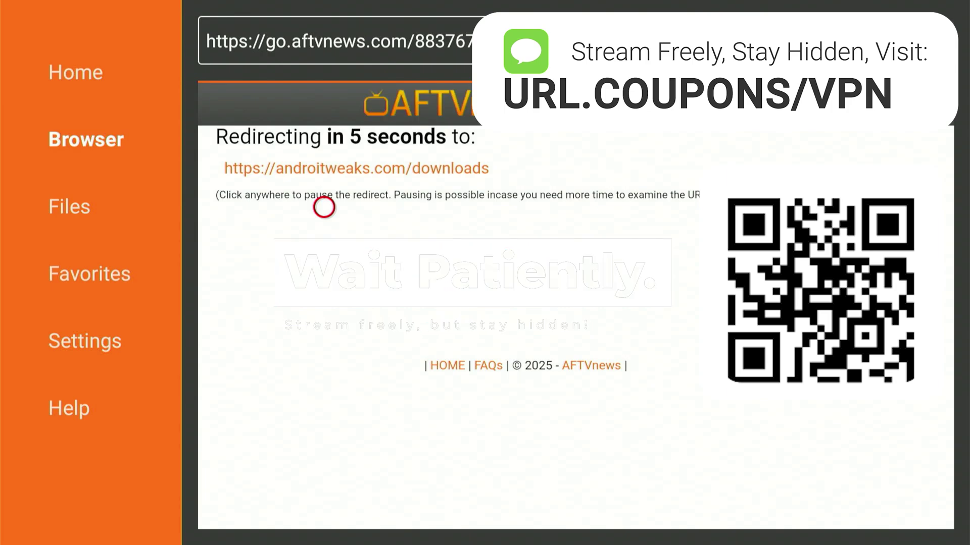
Step: Pause the redirect countdown and accept the site's cookie consent
click(324, 206)
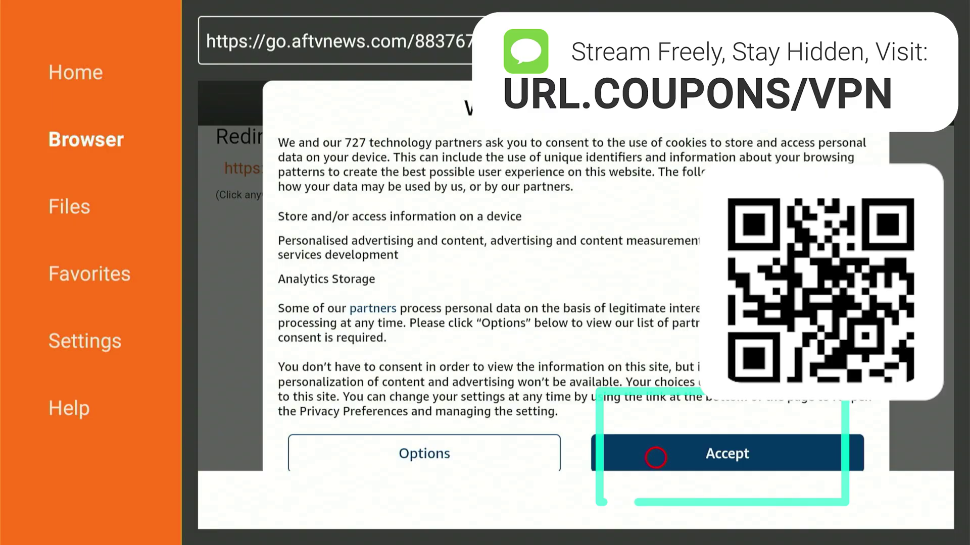
click(655, 458)
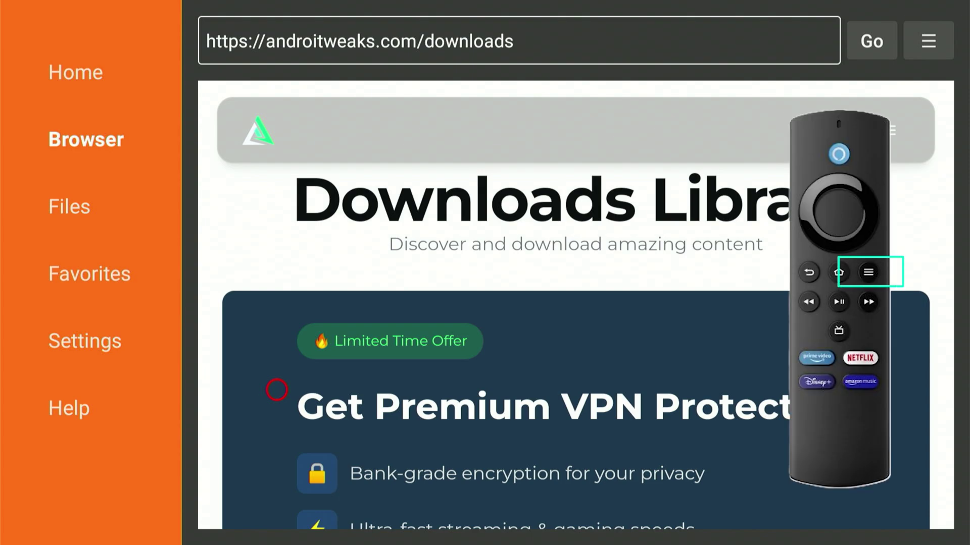
Step: Add the current page to favorites as 'AndroiTweaks - High Quality APKs' and save
key(Menu)
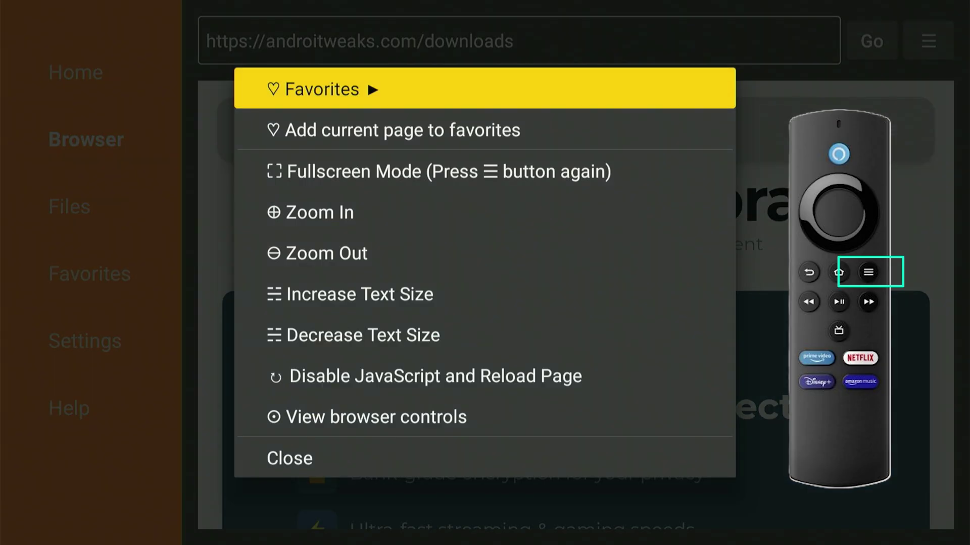
key(Down)
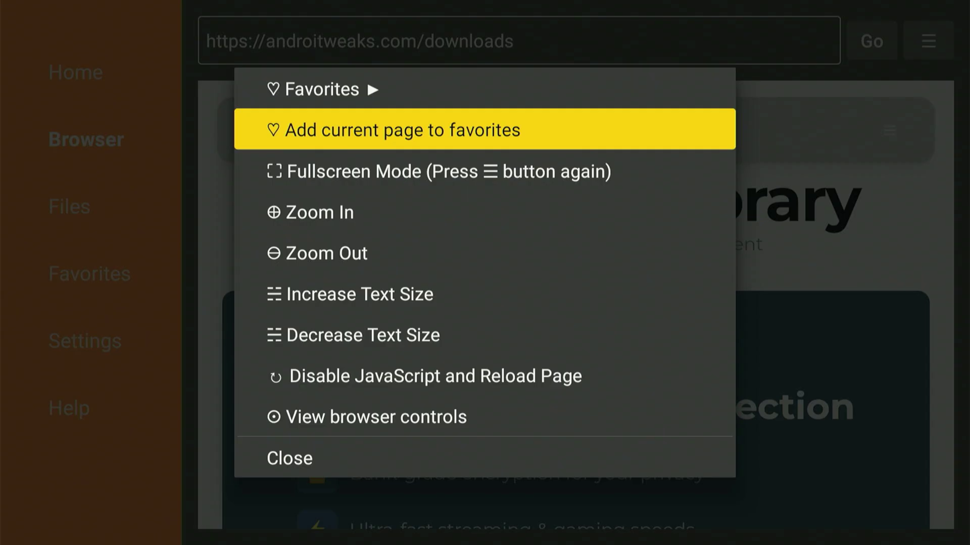
key(Return)
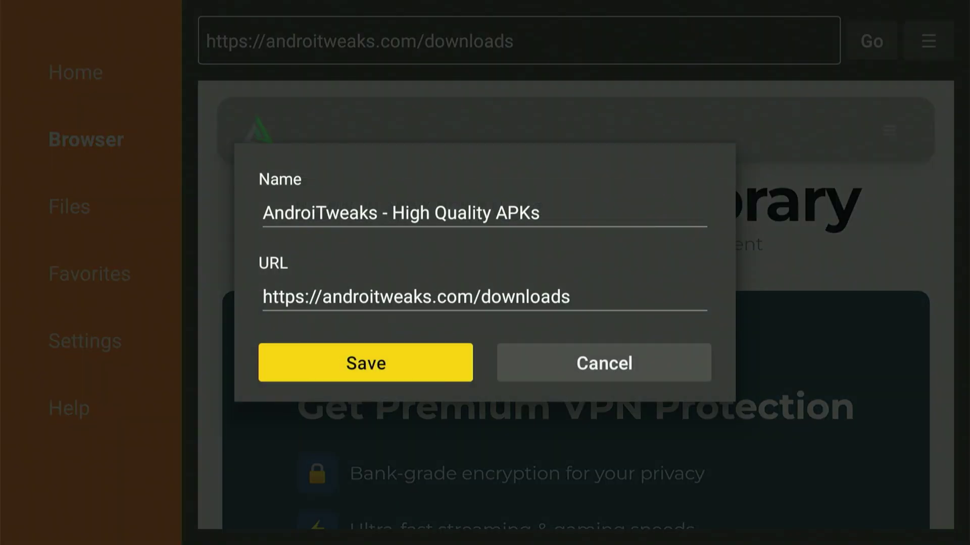
key(Return)
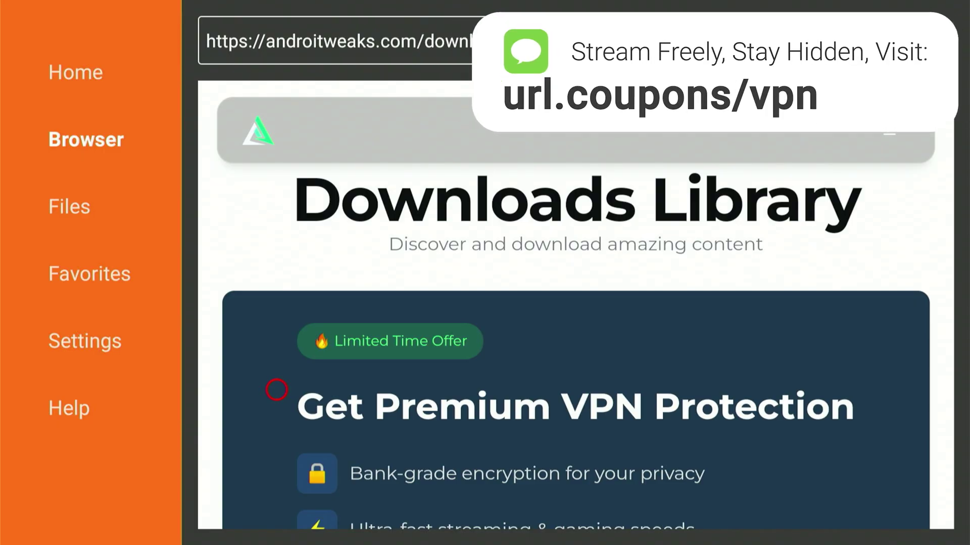
Step: Check that the AndroiTweaks favorite appears in Favorites, then close the list
key(Menu)
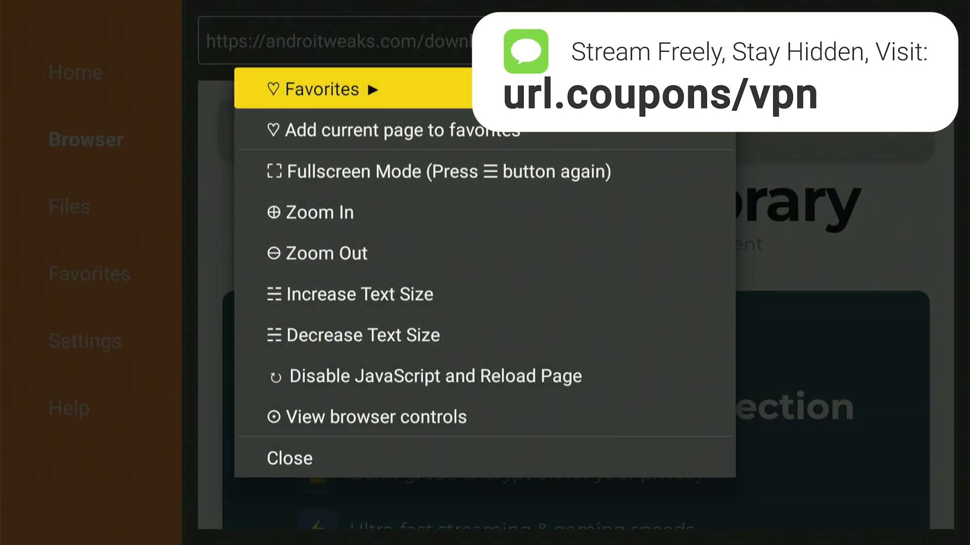
key(Return)
key(Down)
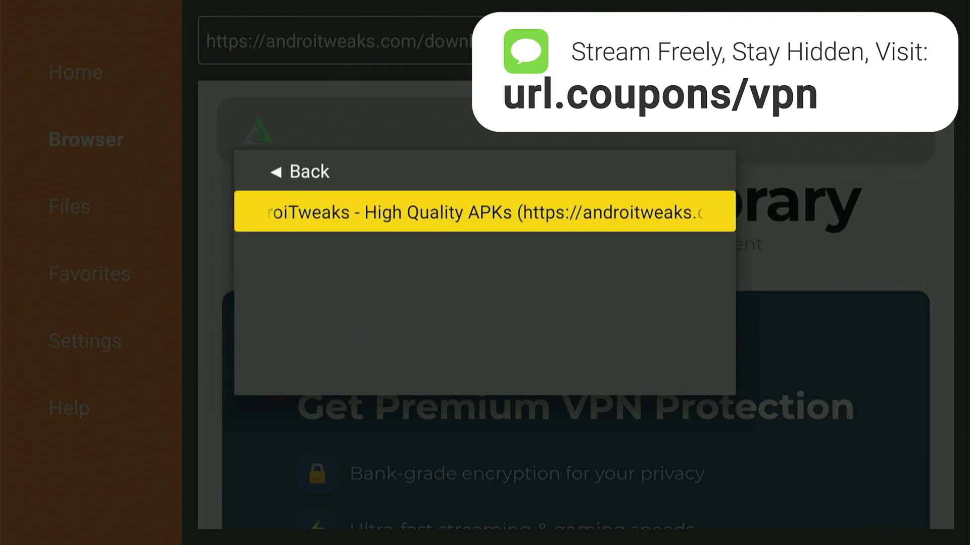
key(Escape)
key(Escape)
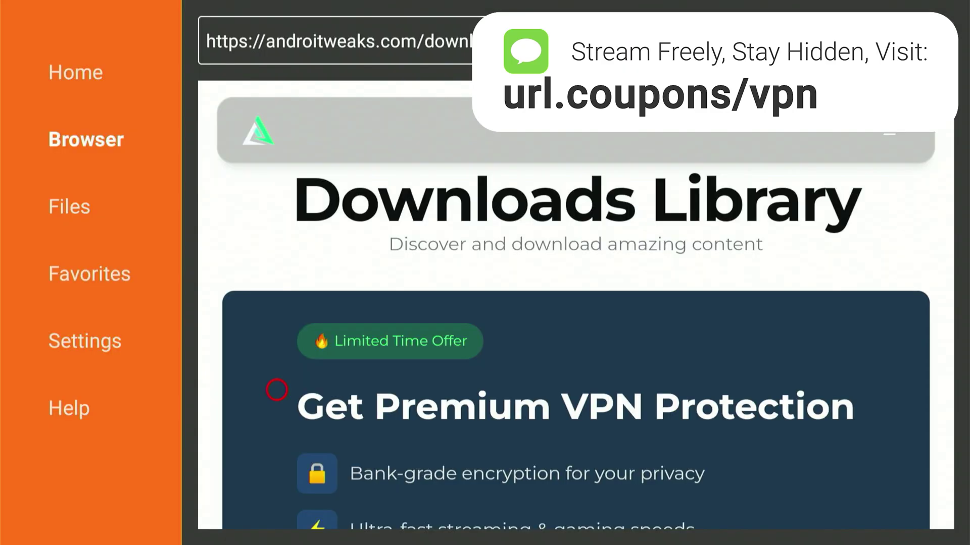
Step: Switch the browser to Fullscreen Mode
key(Menu)
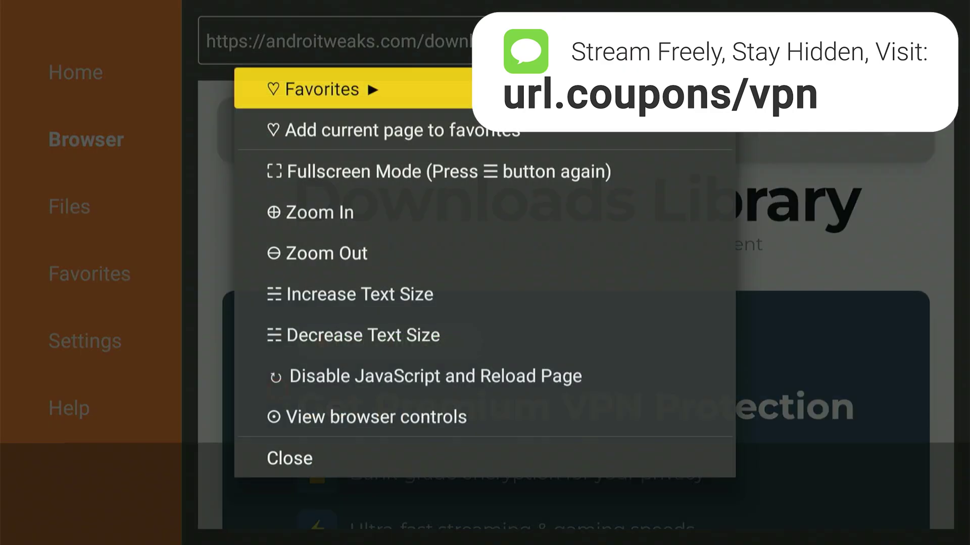
key(Down)
key(Down)
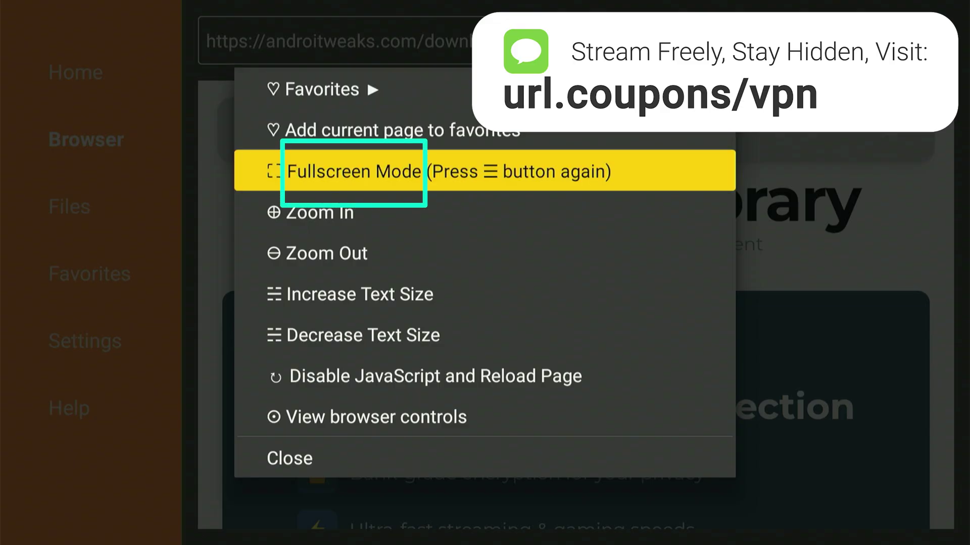
key(Return)
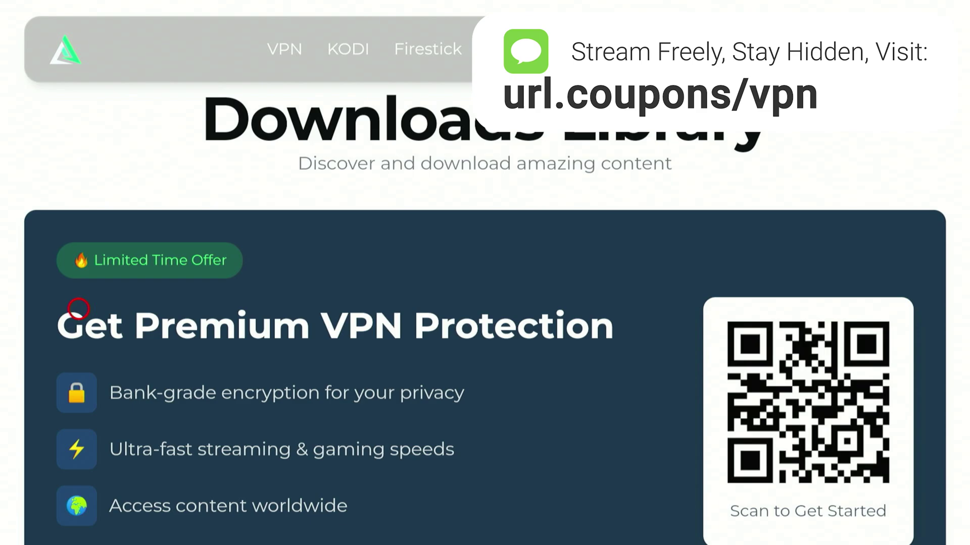